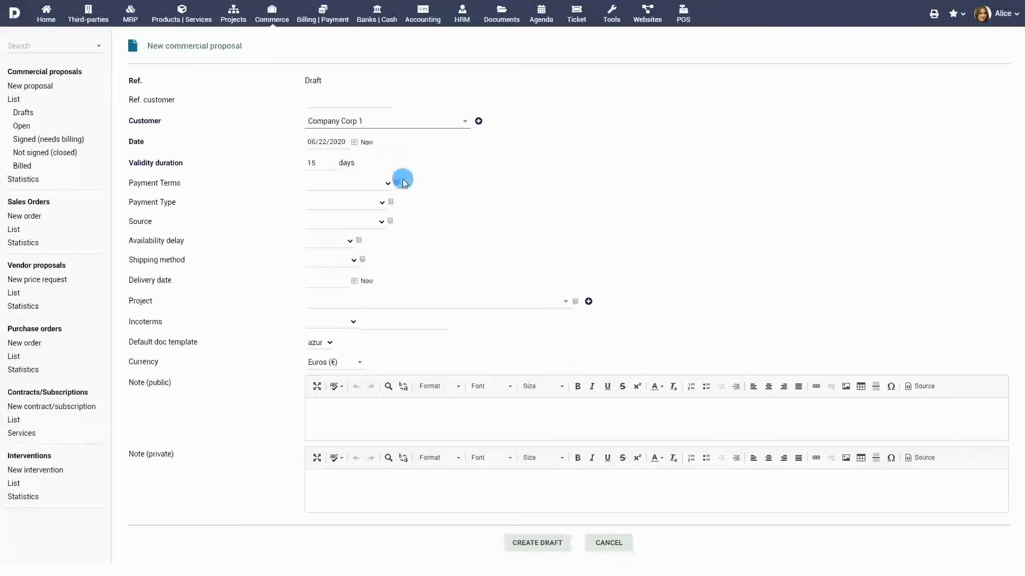
Set the proposal's date to 06/16/2020 and its validity duration to 20 days
{"action": "left_click", "coordinate": [339, 220]}
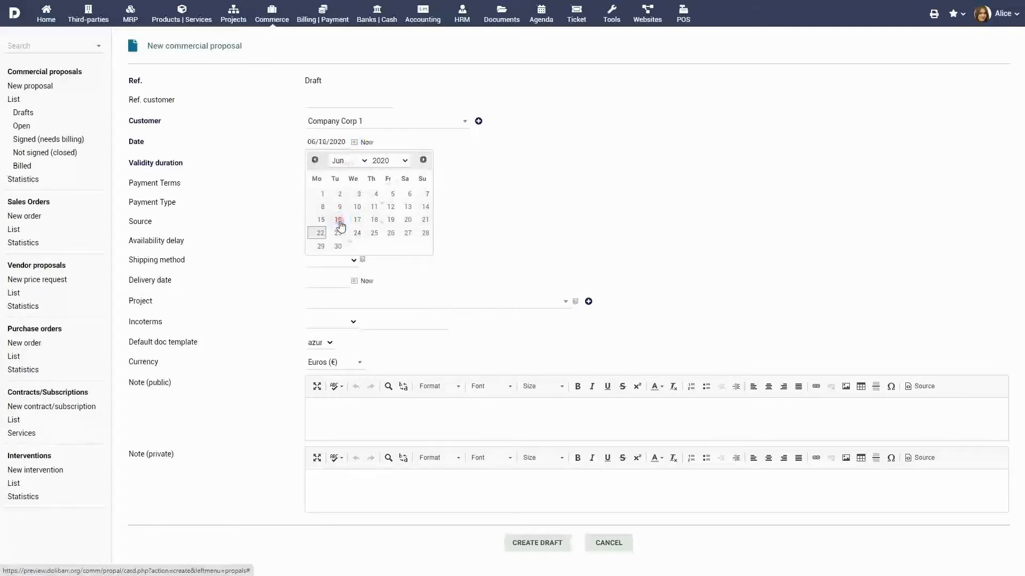
{"action": "left_click", "coordinate": [320, 164]}
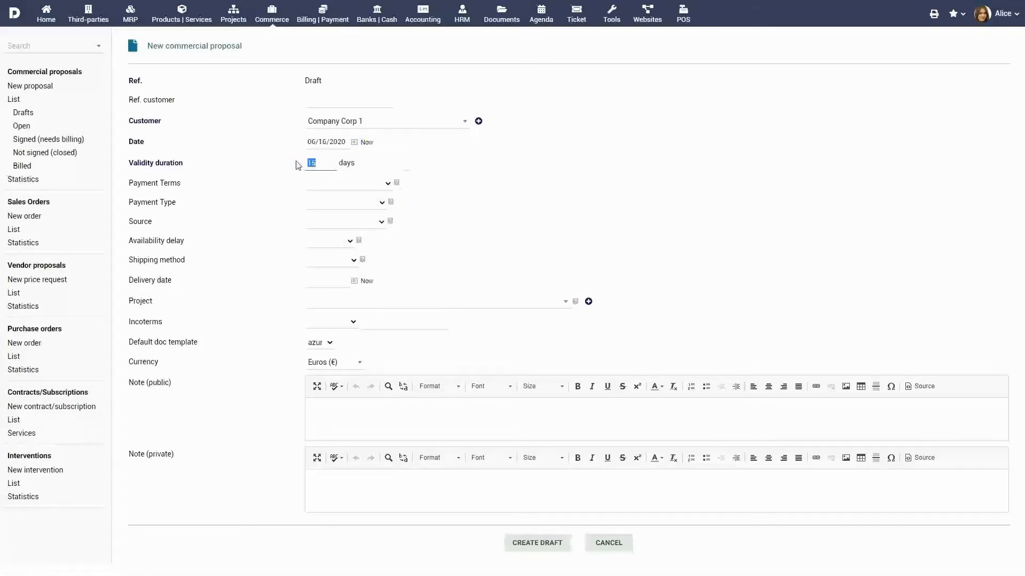
{"action": "type", "text": "20"}
Set the payment terms to 30 days, the payment type to Bank transfer and the source to EMailing campaign
{"action": "left_click", "coordinate": [375, 186]}
{"action": "left_click", "coordinate": [368, 214]}
{"action": "left_click", "coordinate": [360, 204]}
{"action": "left_click", "coordinate": [355, 222]}
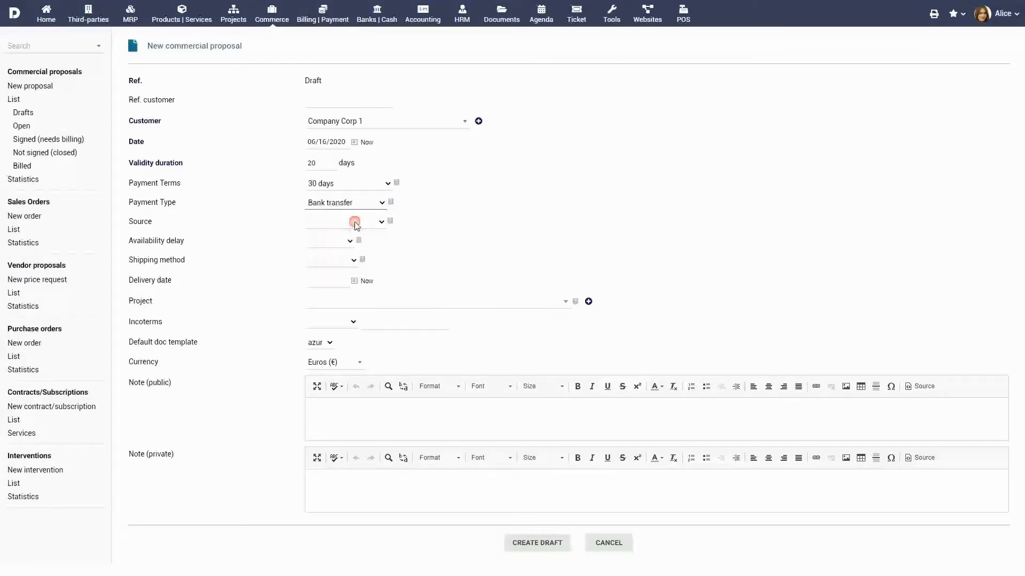
{"action": "left_click", "coordinate": [358, 222]}
{"action": "left_click", "coordinate": [358, 251]}
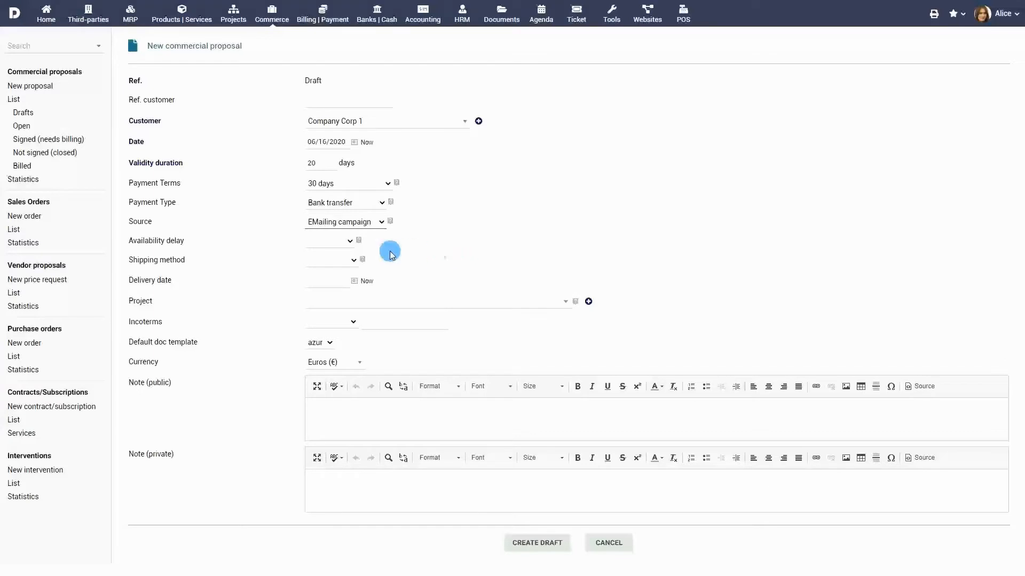
Set the availability delay to 1 week, the shipping method to Transporter and the delivery date to 06/27/2020
{"action": "left_click", "coordinate": [337, 240]}
{"action": "left_click", "coordinate": [338, 263]}
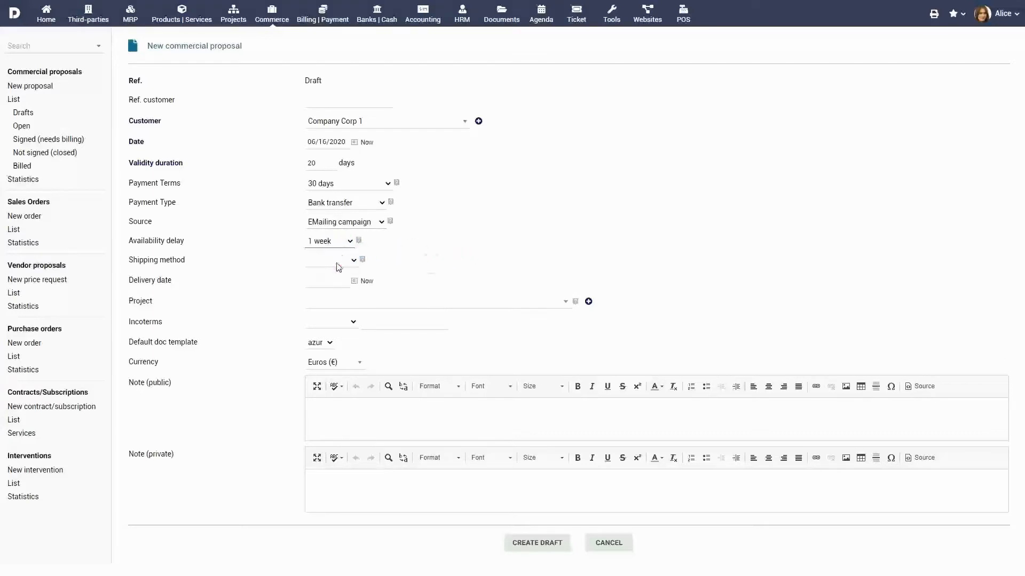
{"action": "left_click", "coordinate": [340, 297]}
{"action": "left_click", "coordinate": [354, 281]}
{"action": "left_click", "coordinate": [413, 376]}
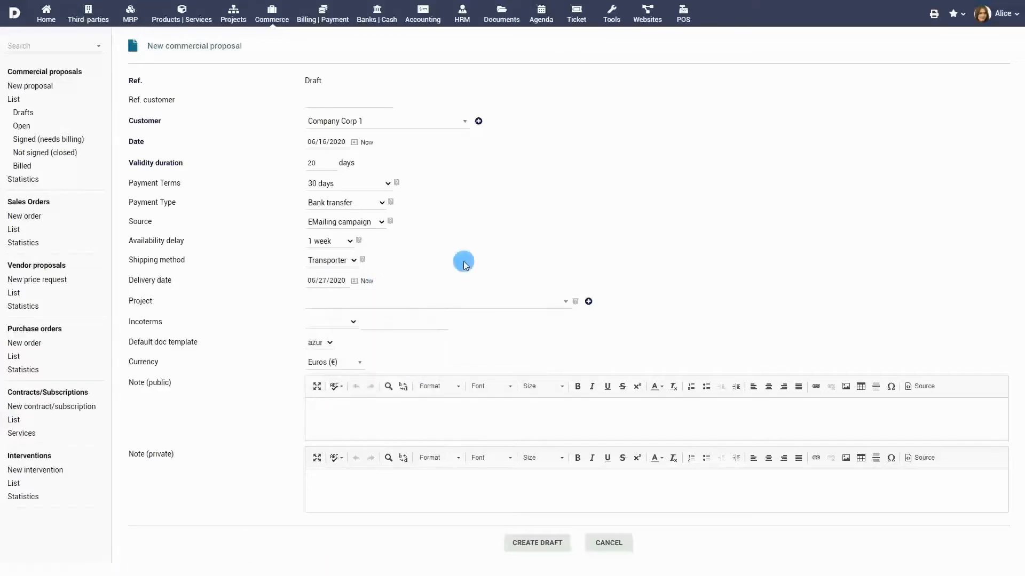
Link the proposal to the project PROJSHARED, The Global project, and create the draft with a public and a private note
{"action": "left_click", "coordinate": [470, 305]}
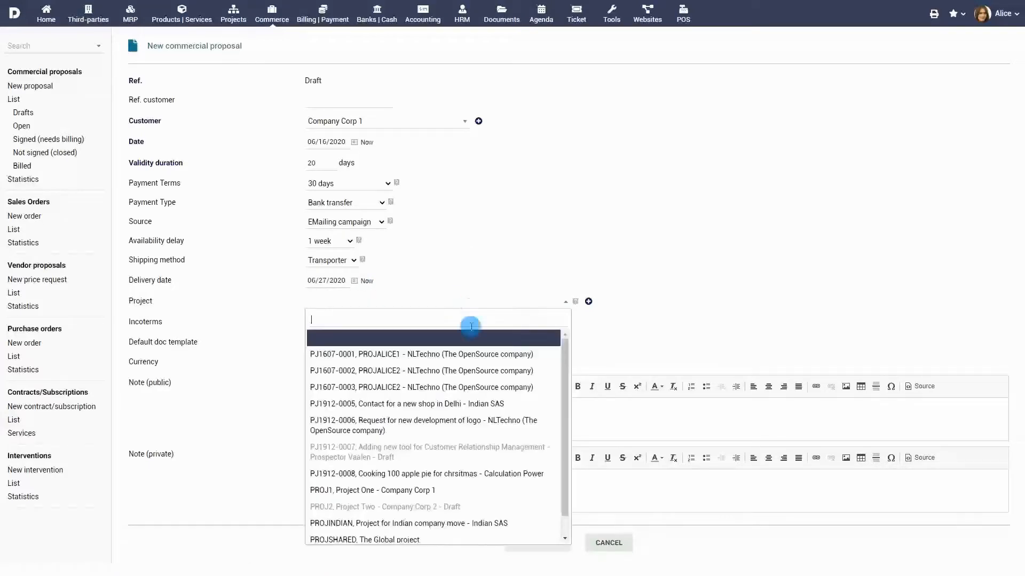
{"action": "scroll", "coordinate": [466, 481], "scroll_direction": "down", "scroll_amount": 1}
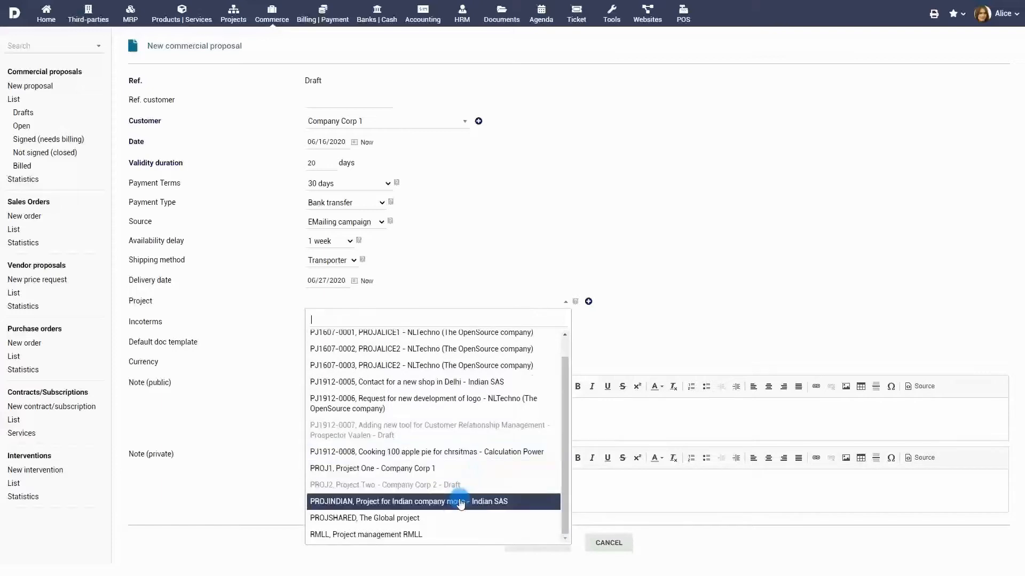
{"action": "left_click", "coordinate": [446, 517]}
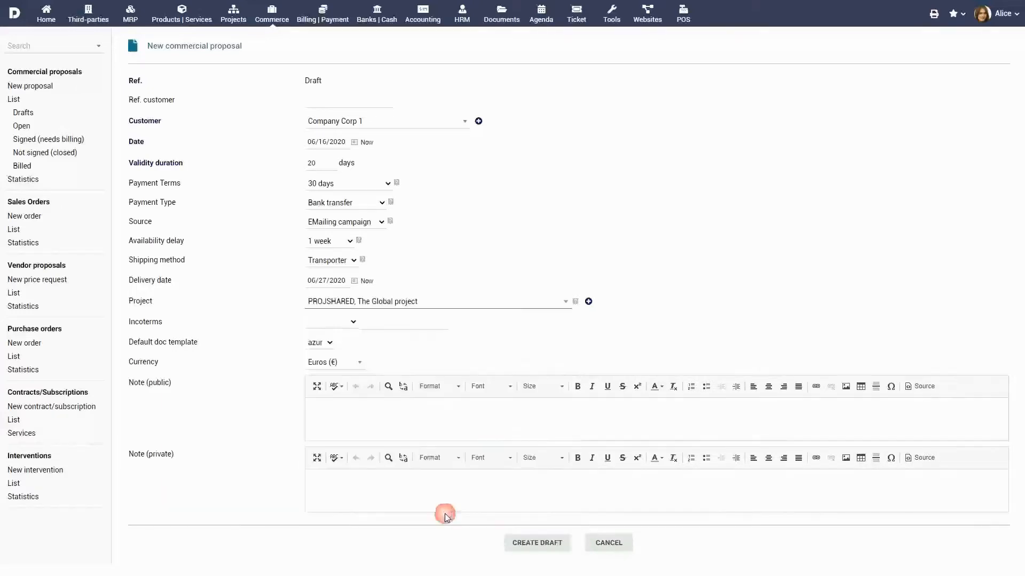
{"action": "left_click", "coordinate": [352, 363]}
{"action": "left_click", "coordinate": [352, 363]}
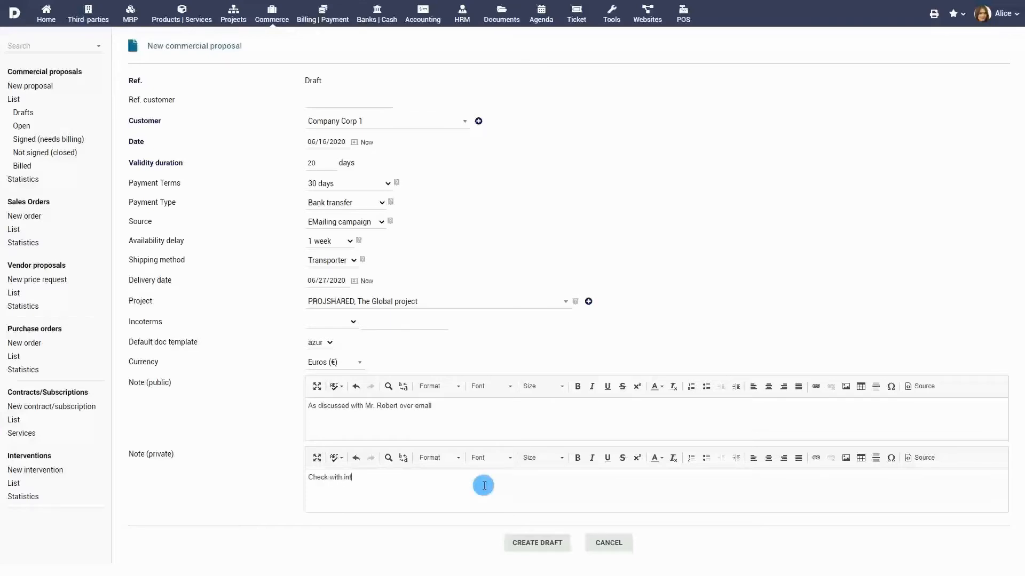
{"action": "left_click", "coordinate": [529, 542]}
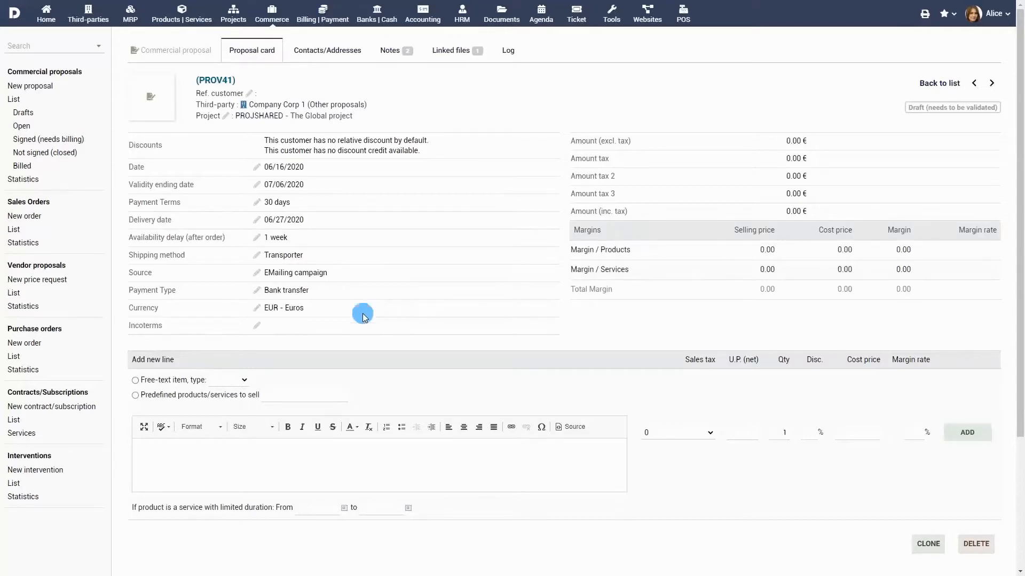
Add a free-text product line "Swiss Army Knife" with 19.6 sales tax, a net unit price of 45 and a 5% discount
{"action": "left_click", "coordinate": [220, 382]}
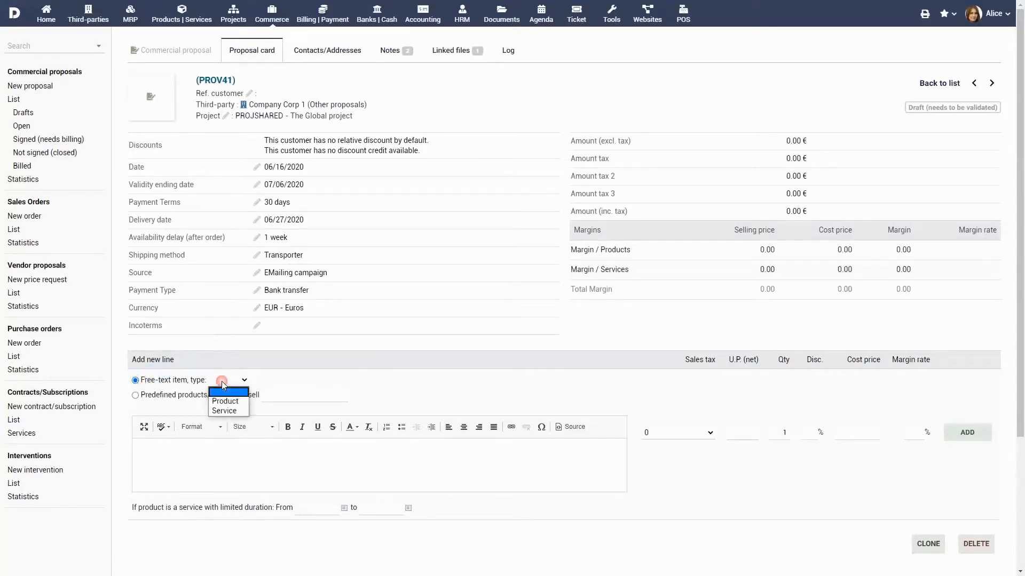
{"action": "left_click", "coordinate": [224, 402]}
{"action": "left_click", "coordinate": [260, 454]}
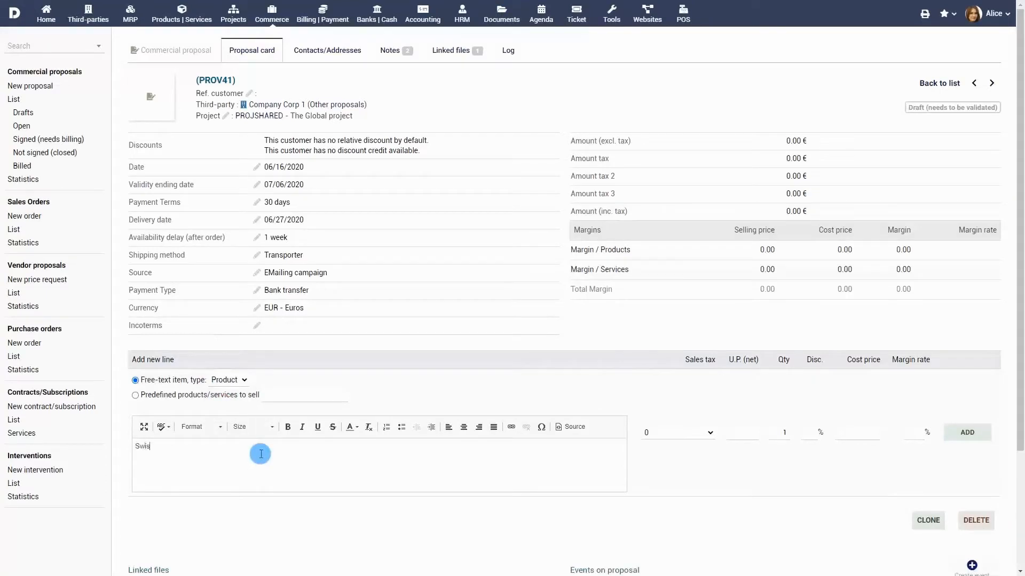
{"action": "type", "text": "Swiss Army Knife"}
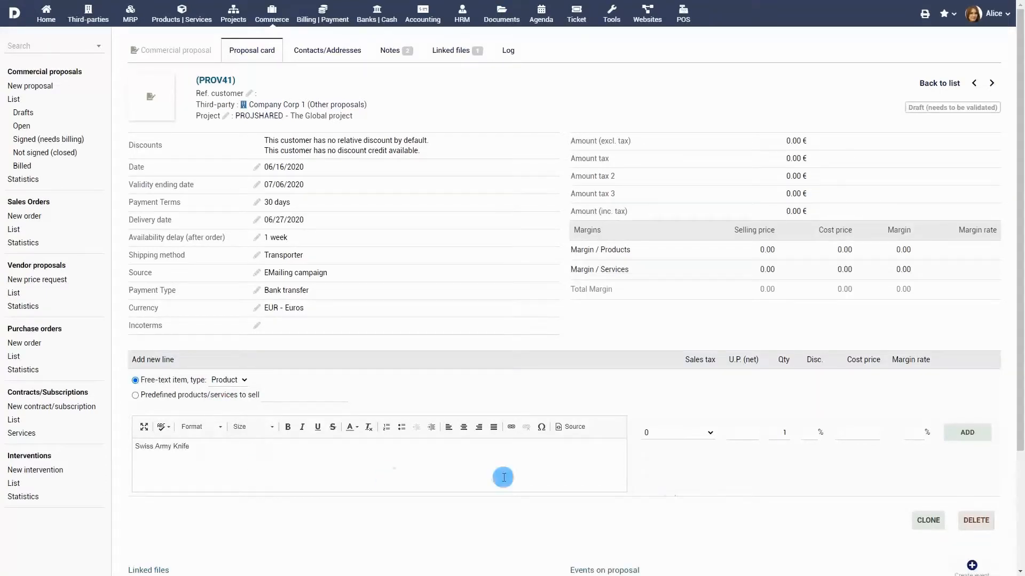
{"action": "left_click", "coordinate": [694, 433]}
{"action": "left_click", "coordinate": [685, 485]}
{"action": "left_click", "coordinate": [750, 434]}
{"action": "type", "text": "45"}
{"action": "left_click", "coordinate": [813, 441]}
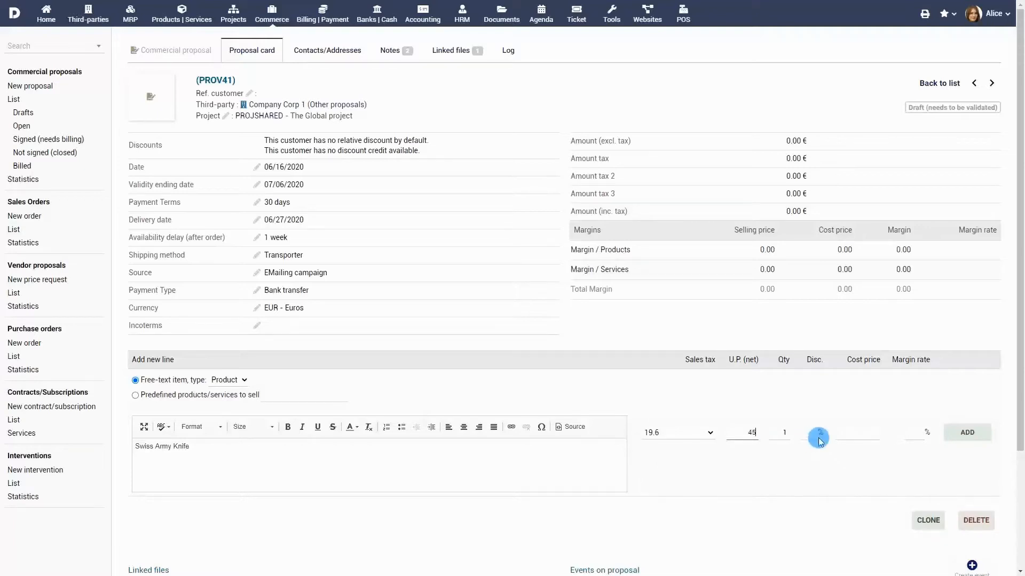
{"action": "left_click", "coordinate": [817, 434]}
{"action": "type", "text": "5"}
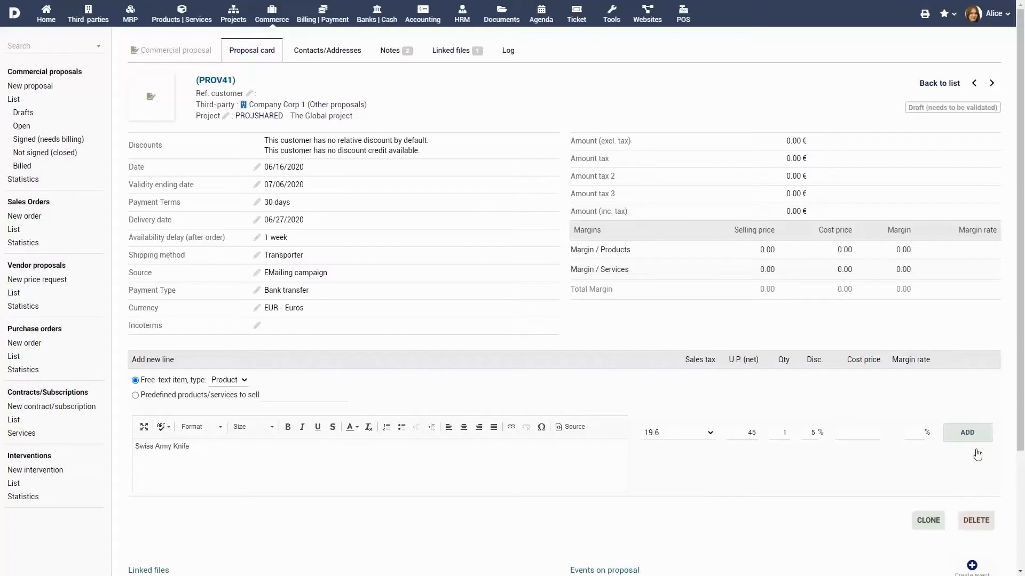
{"action": "left_click", "coordinate": [969, 433]}
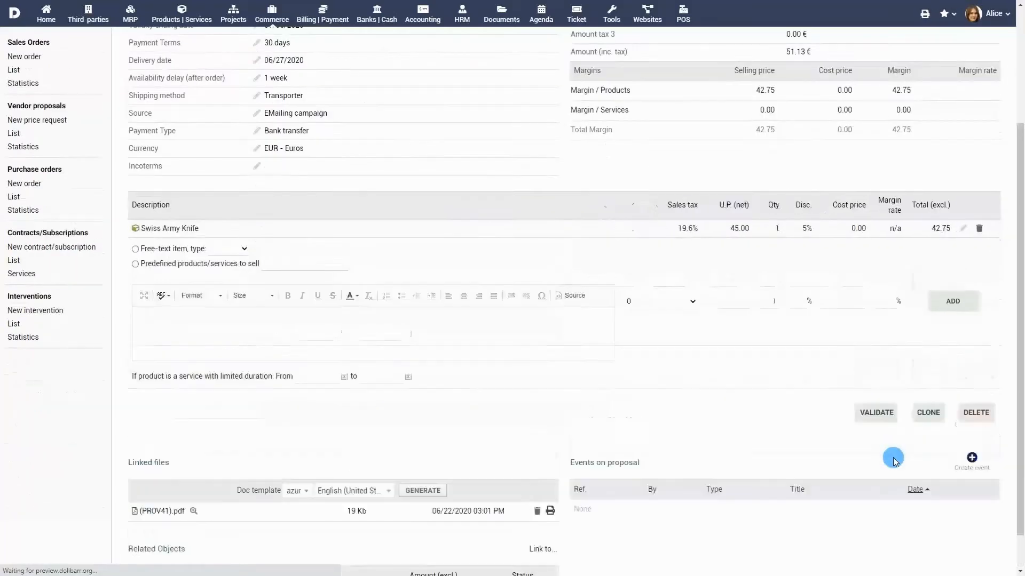
Add a free-text product line "Knife Holder" with 19.6 sales tax and a net unit price of 7
{"action": "left_click", "coordinate": [136, 250]}
{"action": "left_click", "coordinate": [230, 249]}
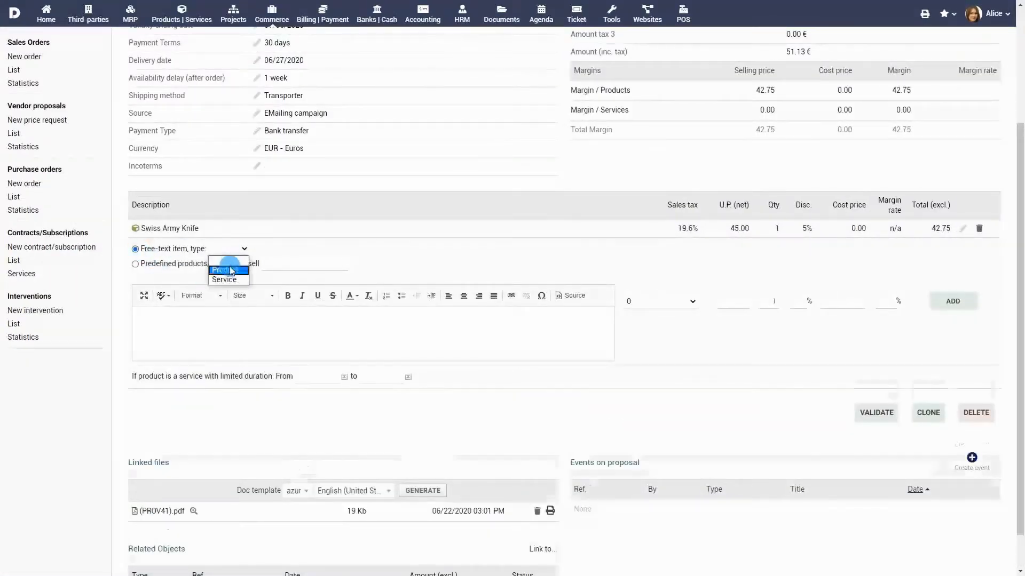
{"action": "left_click", "coordinate": [228, 269]}
{"action": "left_click", "coordinate": [274, 328]}
{"action": "type", "text": "Knife Holder"}
{"action": "left_click", "coordinate": [660, 302]}
{"action": "left_click", "coordinate": [663, 350]}
{"action": "left_click", "coordinate": [737, 303]}
{"action": "type", "text": "7"}
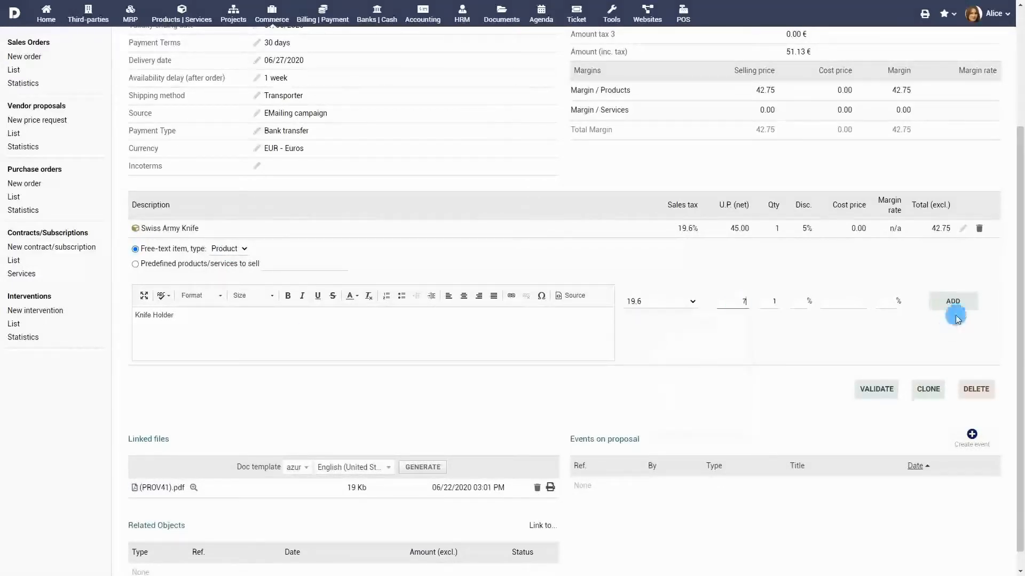
{"action": "left_click", "coordinate": [952, 302]}
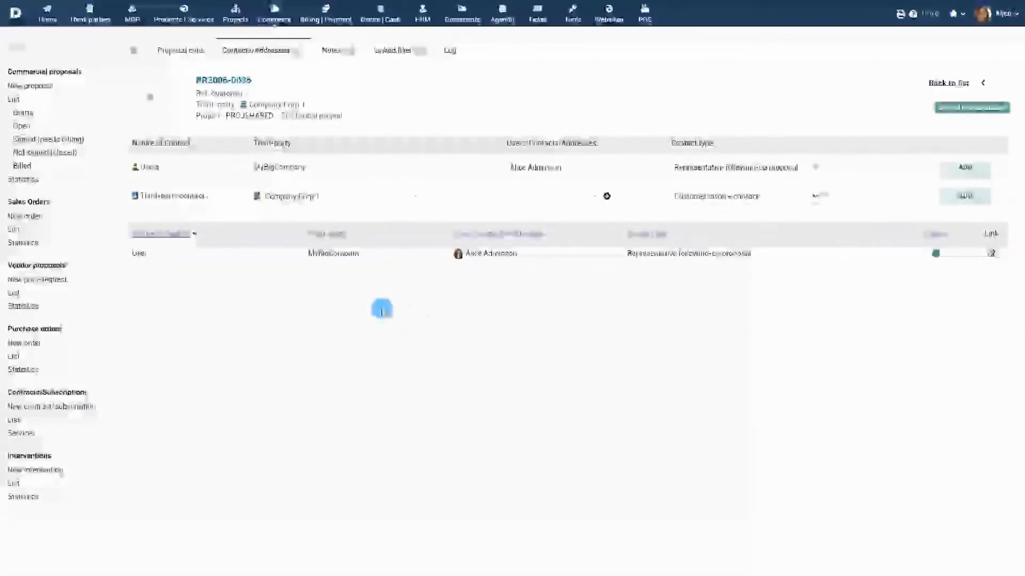
Add another internal user to the proposal's contacts as Representative following-up proposal
{"action": "left_click", "coordinate": [583, 170]}
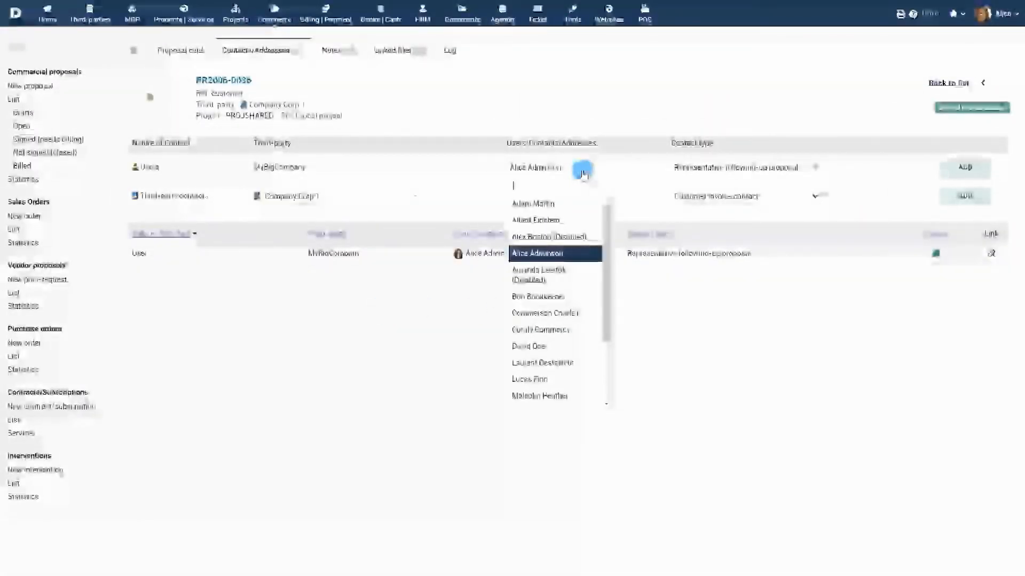
{"action": "left_click", "coordinate": [555, 378]}
{"action": "left_click", "coordinate": [777, 170]}
{"action": "left_click", "coordinate": [776, 173]}
{"action": "left_click", "coordinate": [958, 170]}
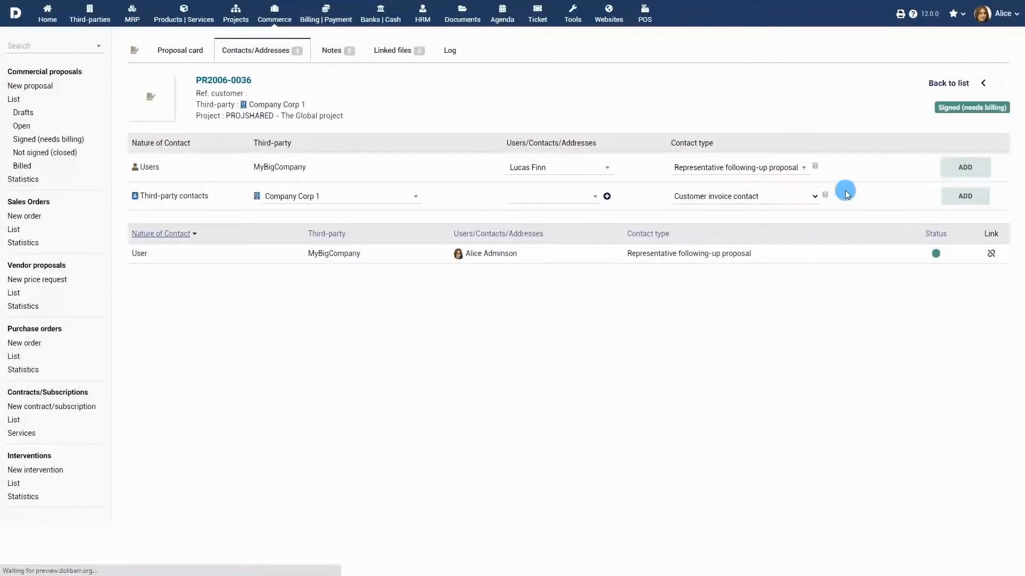
Add the founder of DIR Infographics as a third-party contact of type Customer contact following-up proposal
{"action": "left_click", "coordinate": [386, 199]}
{"action": "left_click", "coordinate": [350, 299]}
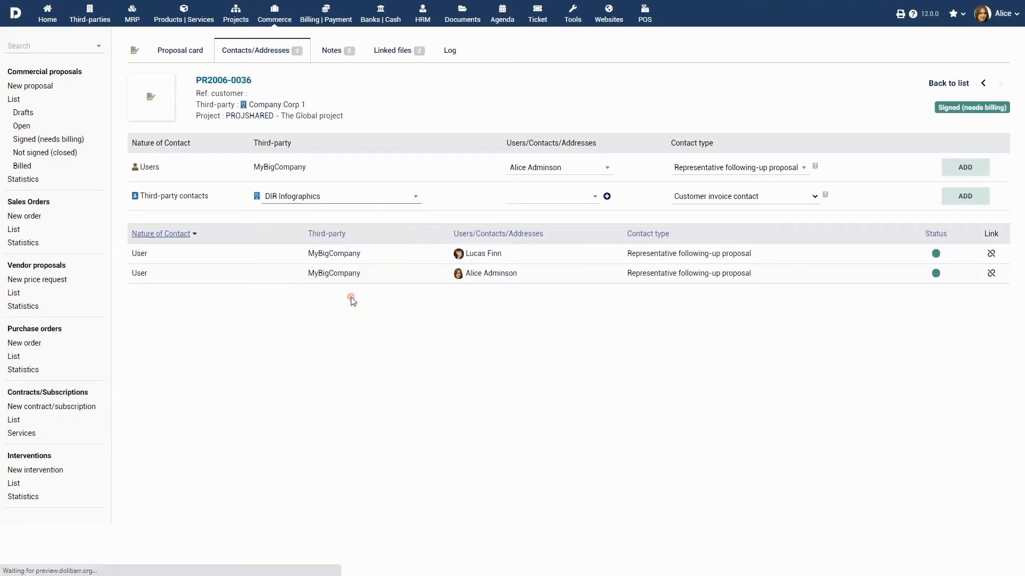
{"action": "left_click", "coordinate": [793, 195]}
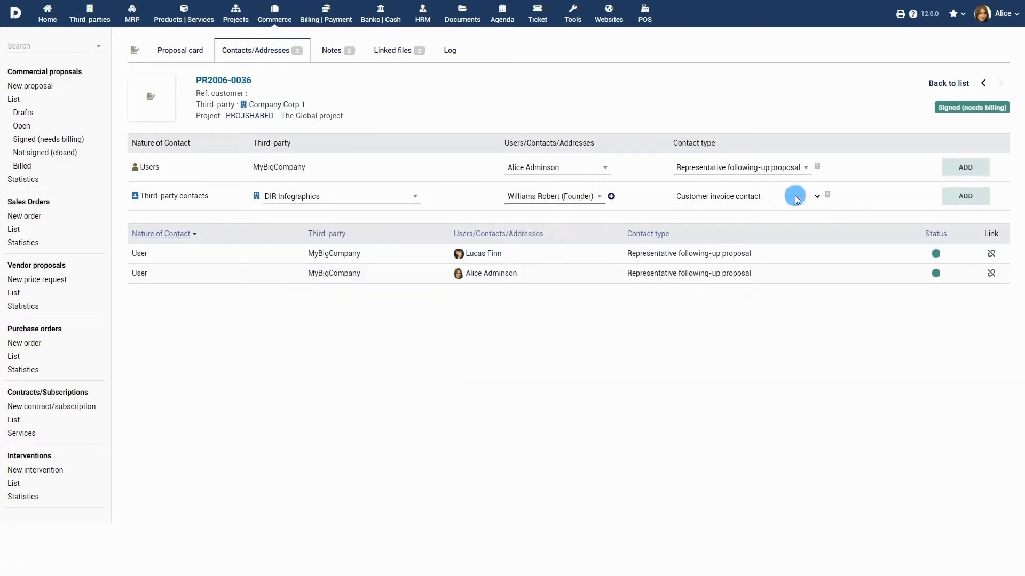
{"action": "left_click", "coordinate": [795, 219]}
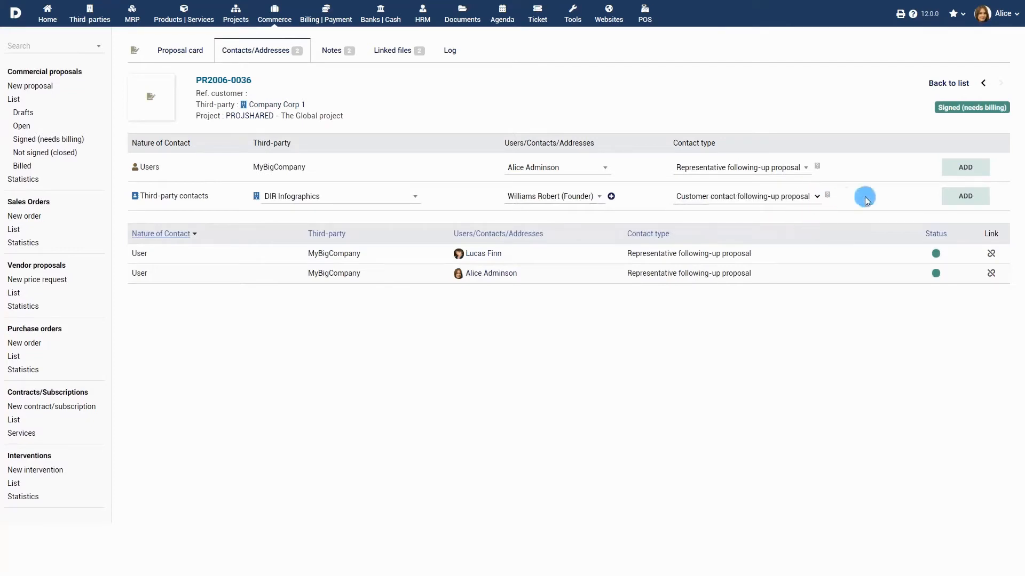
{"action": "left_click", "coordinate": [966, 196]}
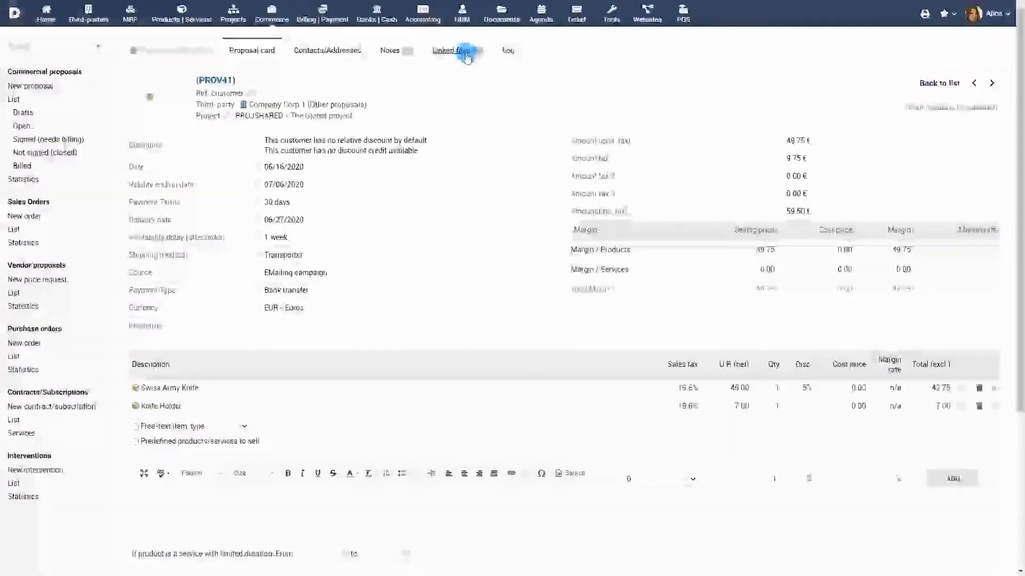
Upload the file bill.png to the draft proposal's linked files
{"action": "left_click", "coordinate": [466, 53]}
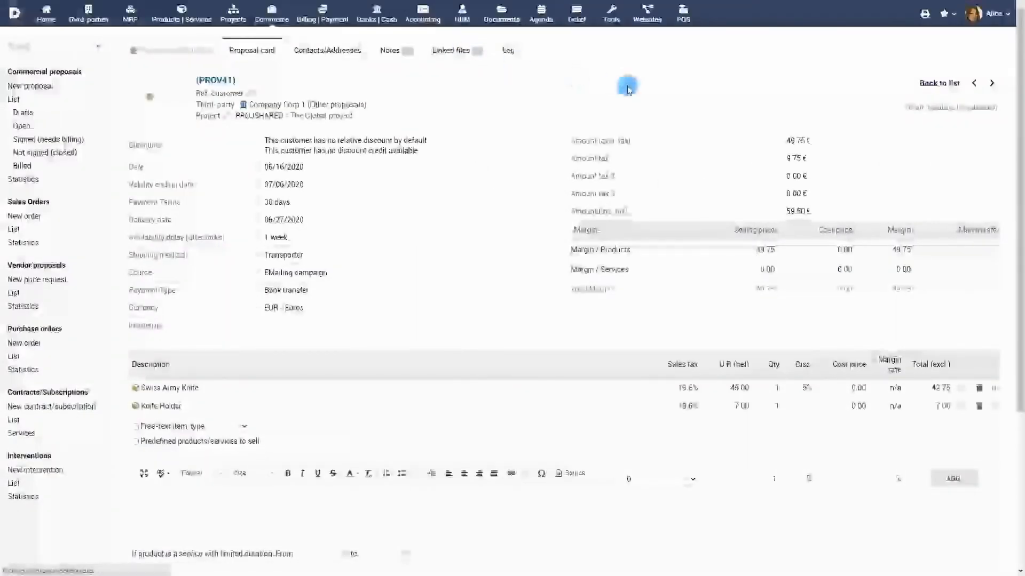
{"action": "left_click", "coordinate": [161, 227]}
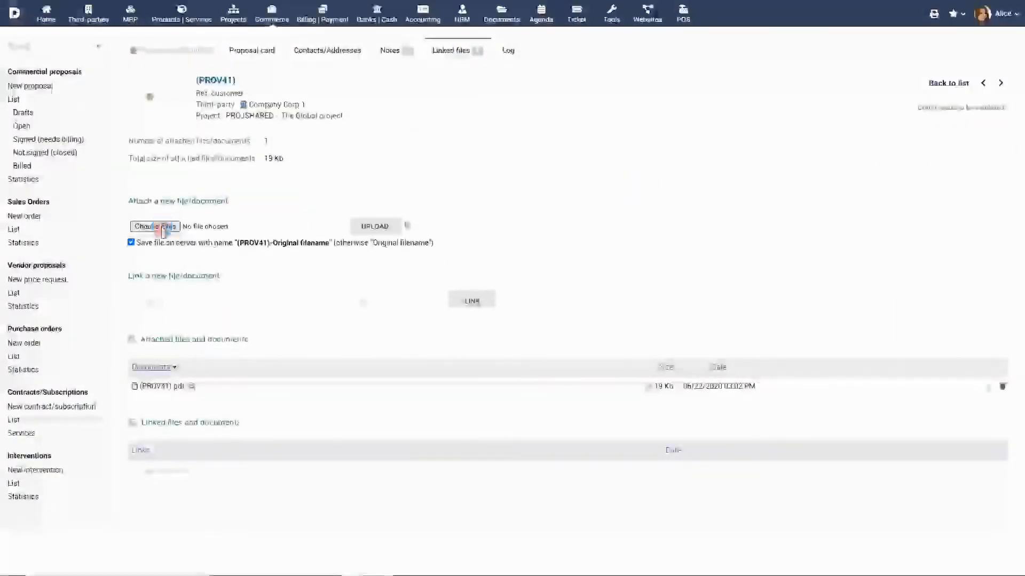
{"action": "left_click", "coordinate": [130, 94]}
{"action": "left_click", "coordinate": [421, 271]}
{"action": "left_click", "coordinate": [372, 223]}
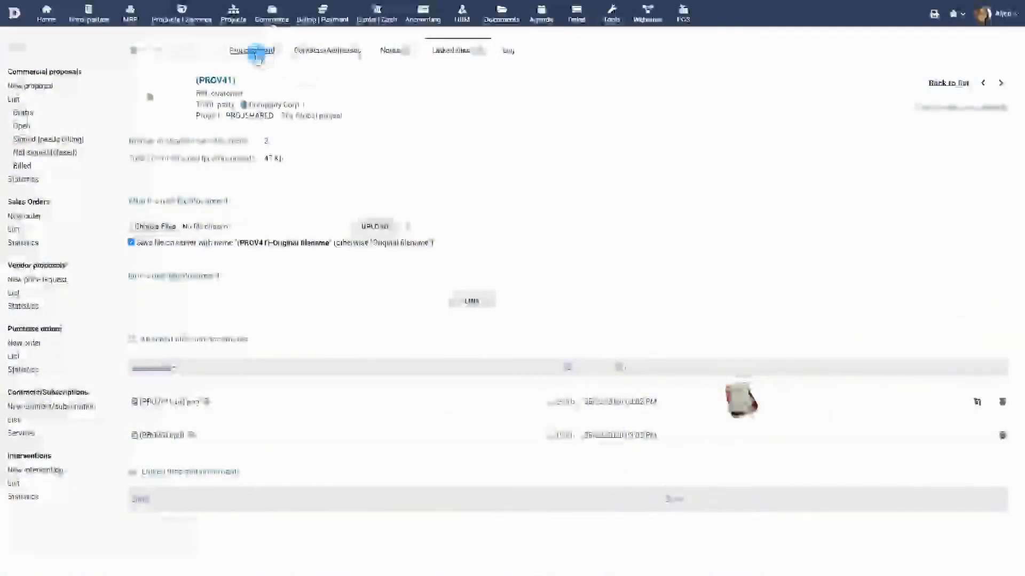
Return to the proposal card and validate the proposal, confirming the validation
{"action": "left_click", "coordinate": [256, 52]}
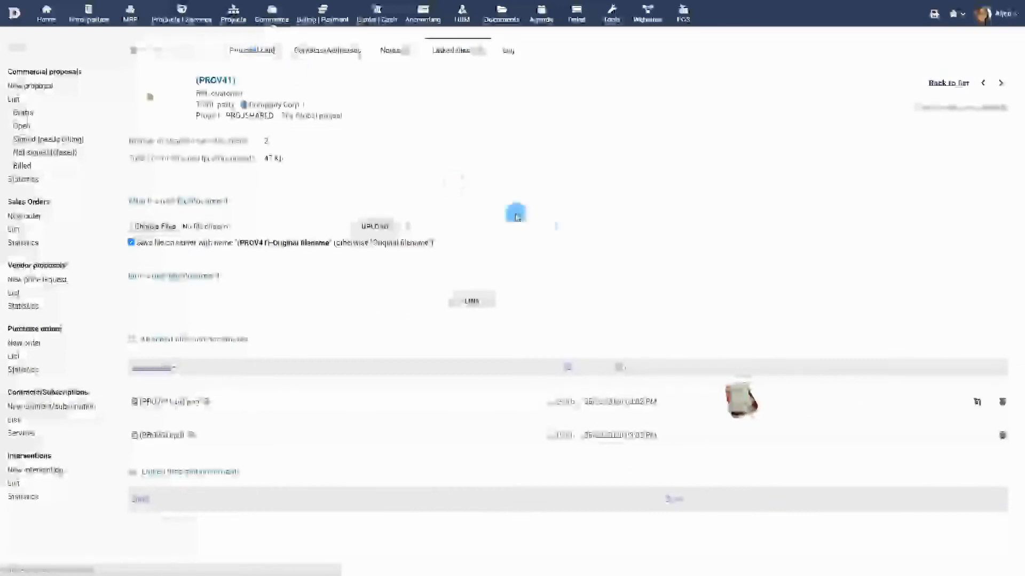
{"action": "scroll", "coordinate": [640, 283], "scroll_direction": "down", "scroll_amount": 5}
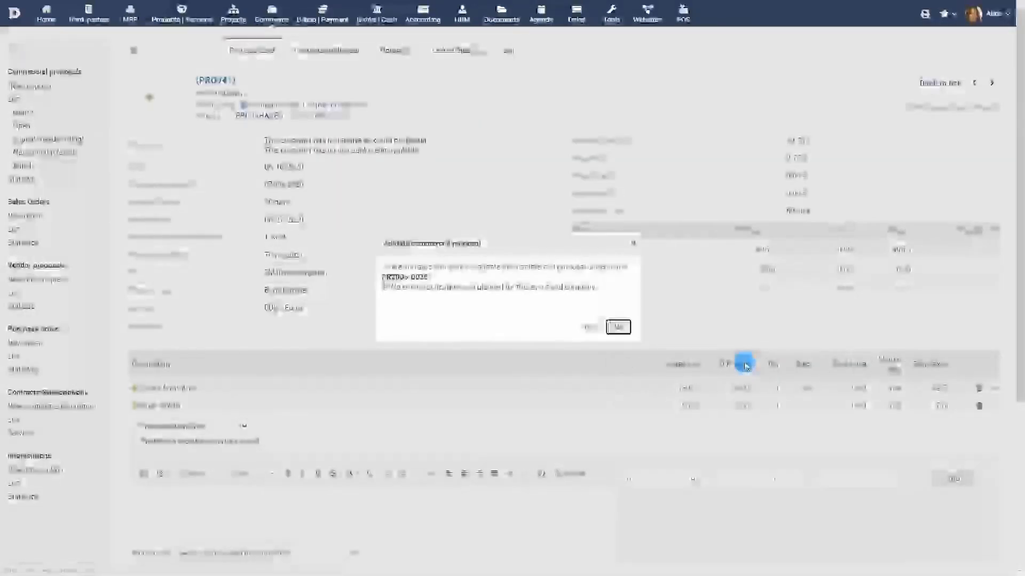
{"action": "left_click", "coordinate": [589, 327]}
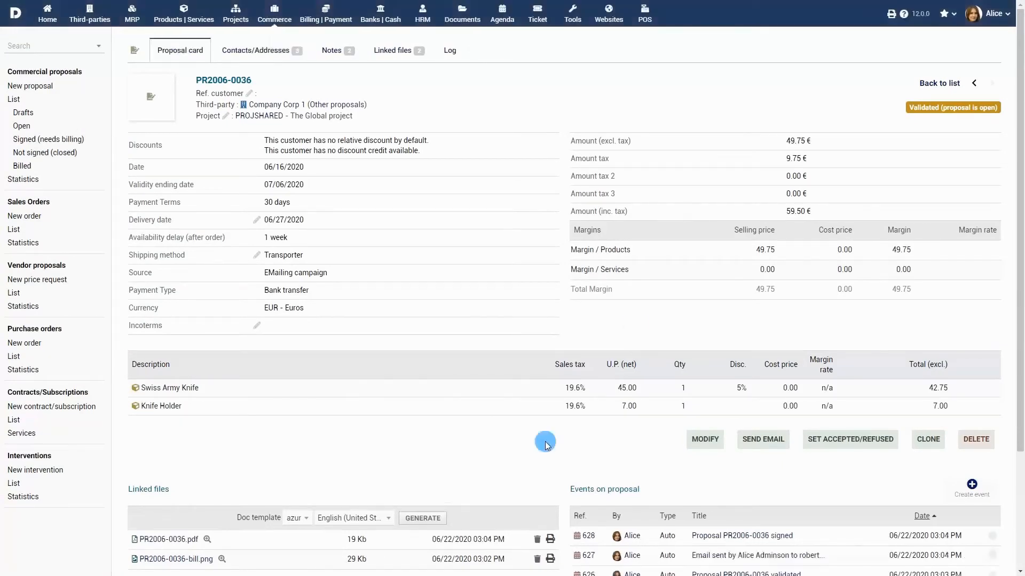
Open the generated document PR2006-0036.pdf from the proposal's linked files
{"action": "scroll", "coordinate": [544, 439], "scroll_direction": "down", "scroll_amount": 3}
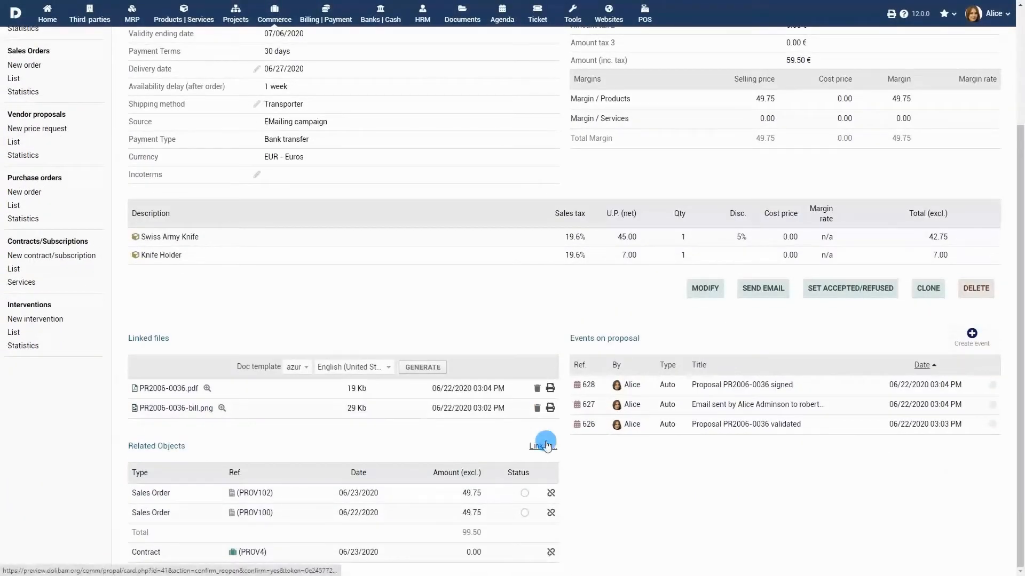
{"action": "left_click", "coordinate": [177, 389]}
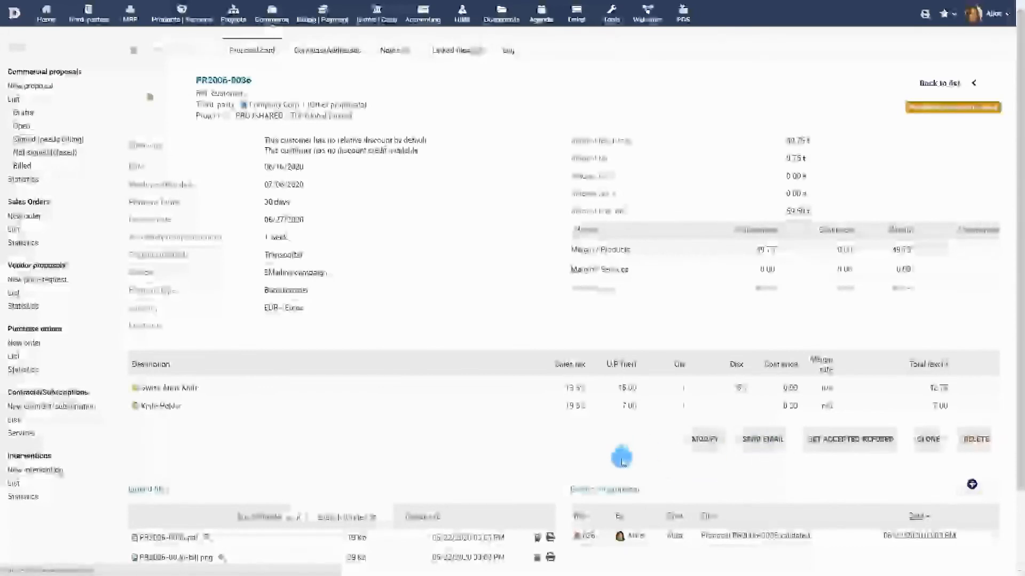
Enter the customer's email address as receiver and send proposal PR2006-0036 by email with its PDF attached
{"action": "left_click", "coordinate": [335, 238]}
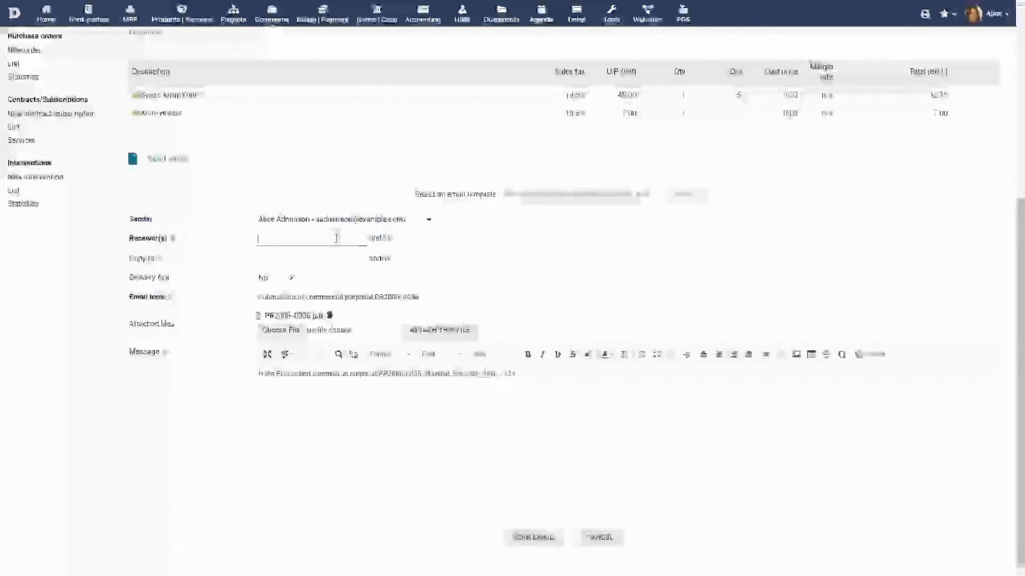
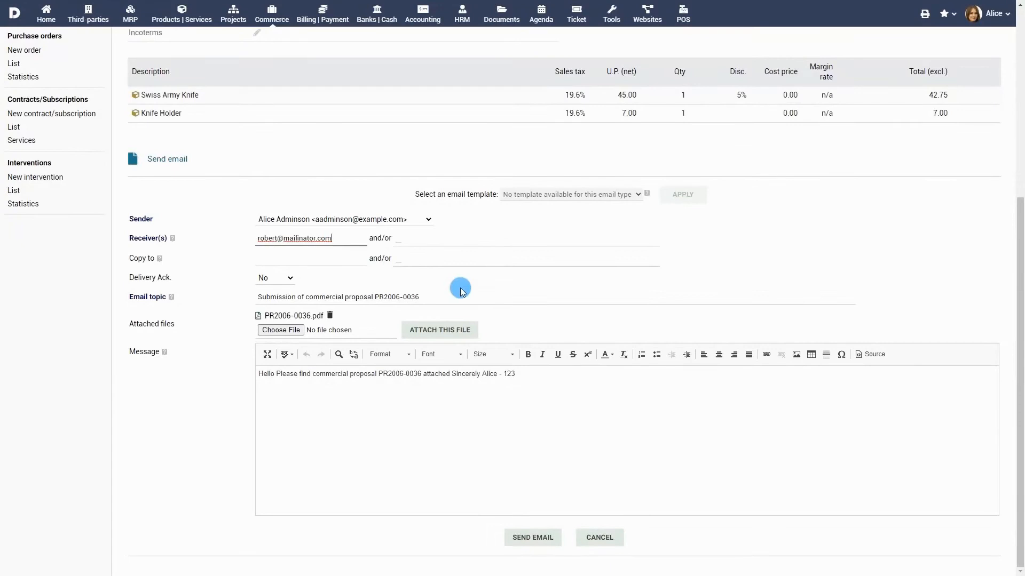
{"action": "left_click", "coordinate": [536, 538]}
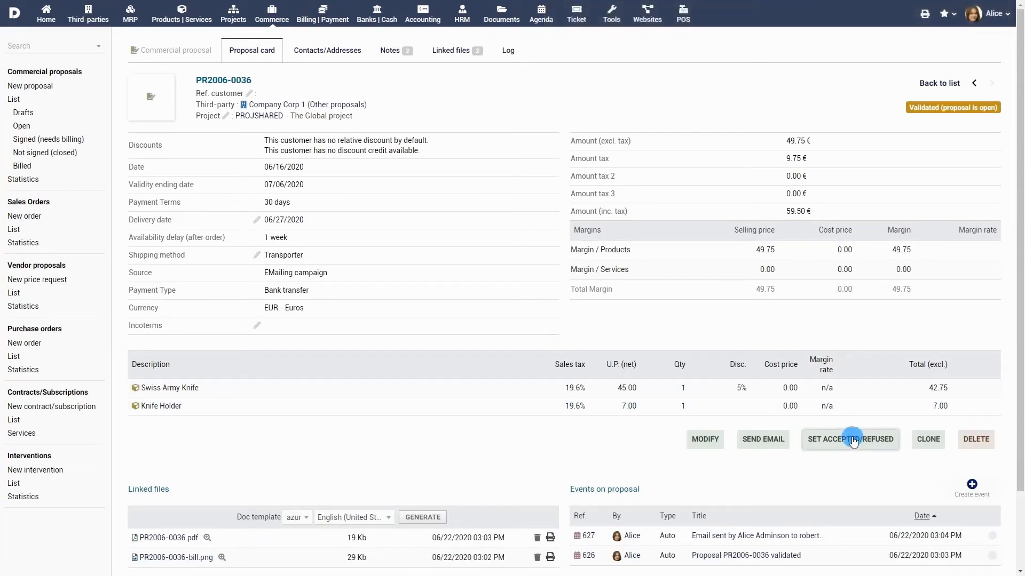
Set the accepted/refused status of proposal PR2006-0036 to Signed and confirm it
{"action": "left_click", "coordinate": [853, 439]}
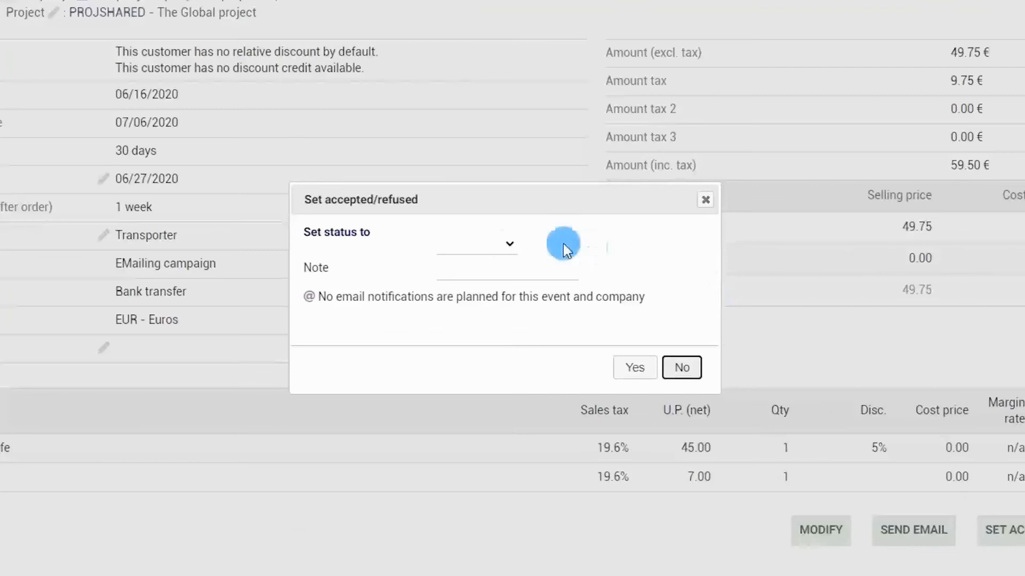
{"action": "left_click", "coordinate": [504, 262]}
{"action": "left_click", "coordinate": [483, 278]}
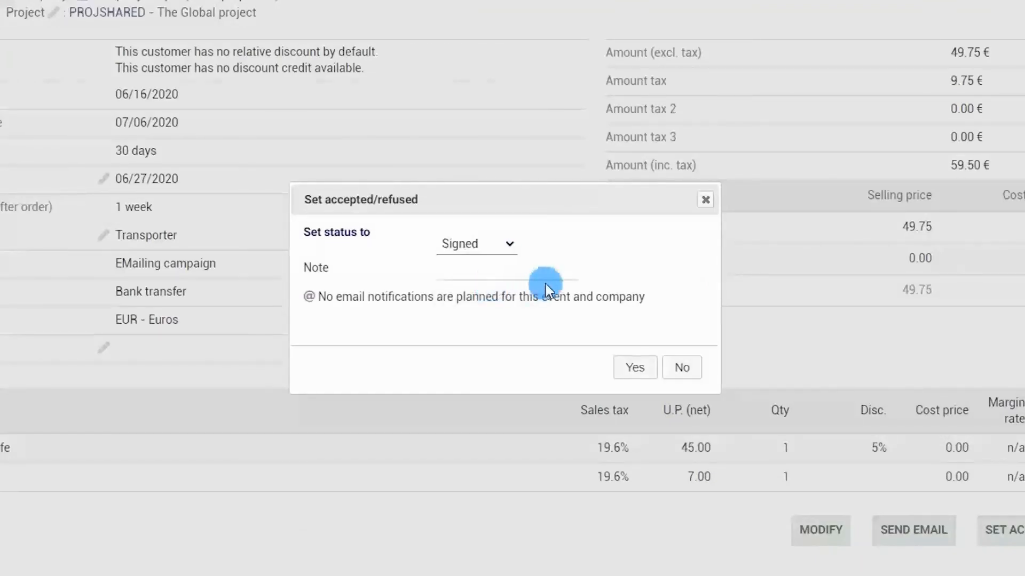
{"action": "left_click", "coordinate": [635, 367]}
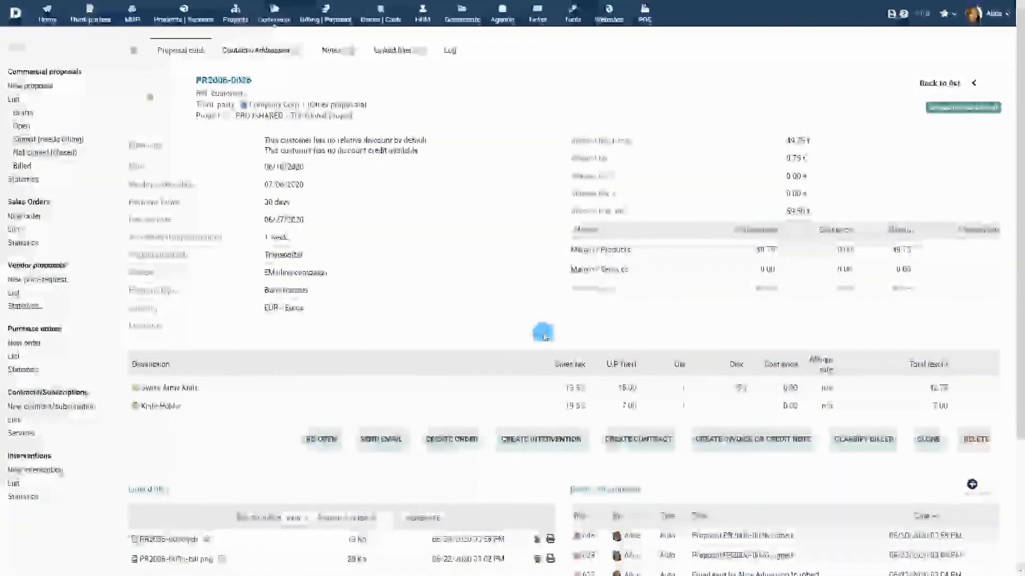
{"action": "left_click", "coordinate": [914, 436]}
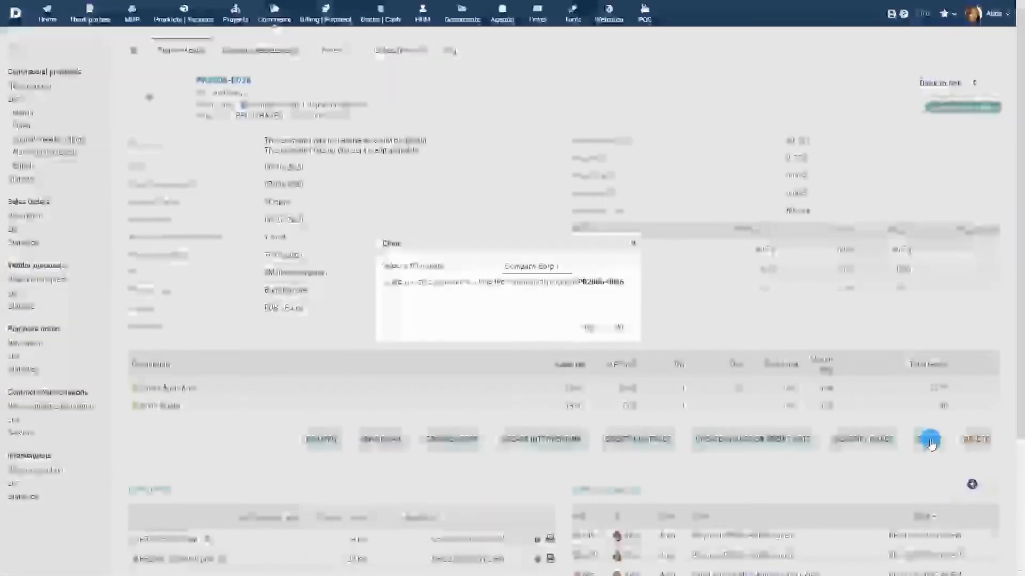
{"action": "left_click", "coordinate": [565, 269]}
{"action": "left_click", "coordinate": [565, 272]}
{"action": "left_click", "coordinate": [564, 270]}
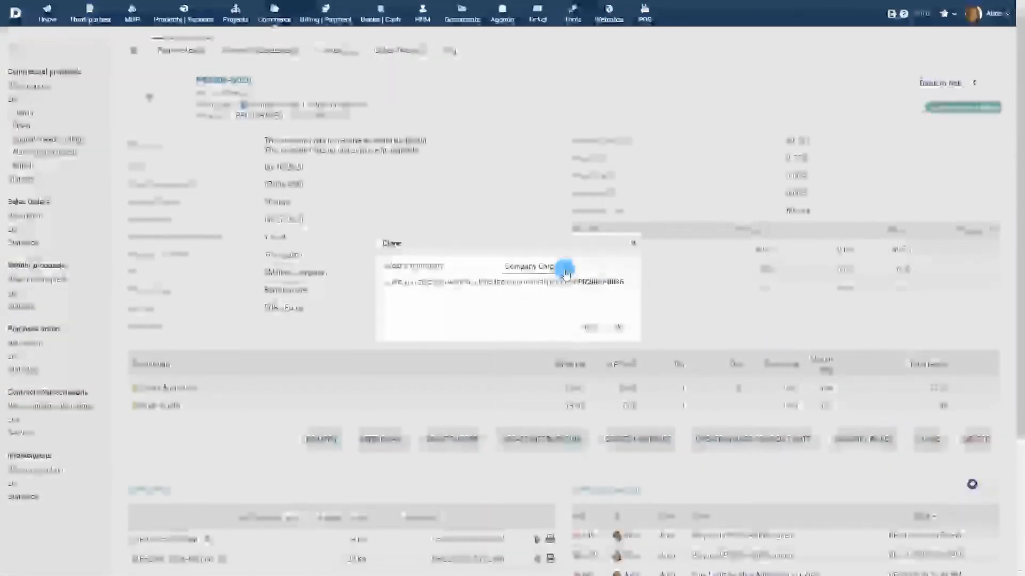
{"action": "left_click", "coordinate": [607, 303]}
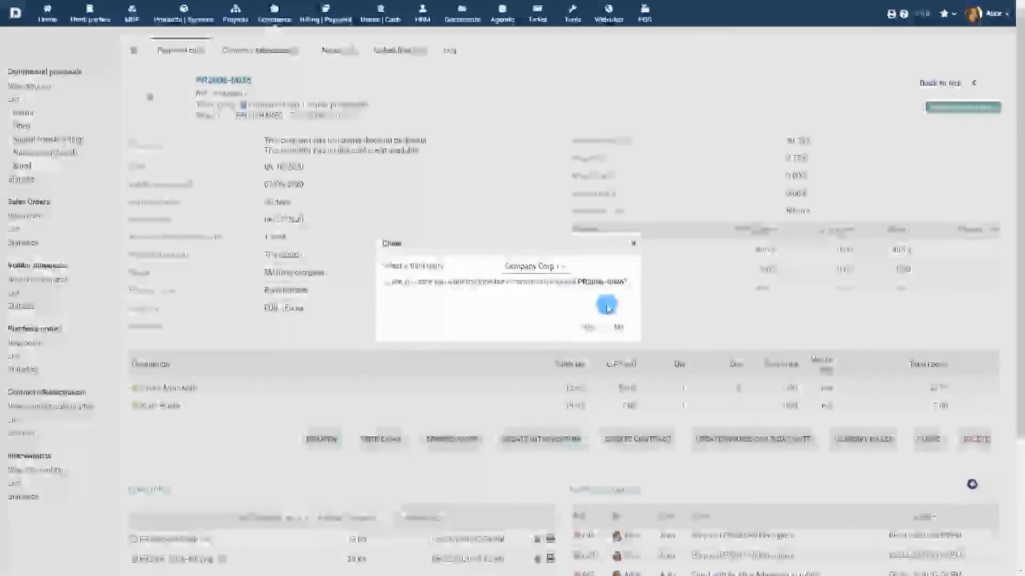
{"action": "left_click", "coordinate": [622, 327]}
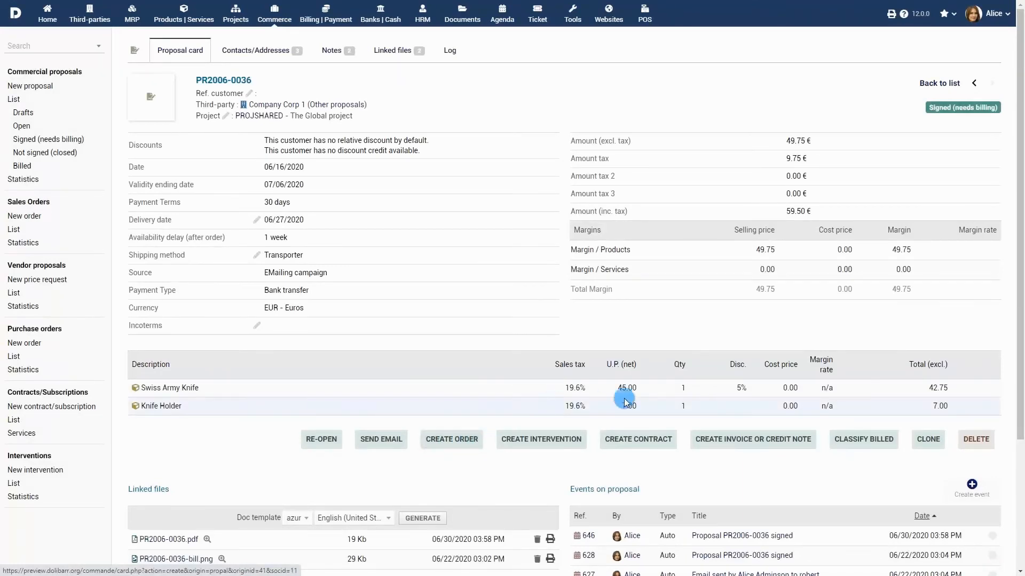
{"action": "left_click", "coordinate": [768, 446]}
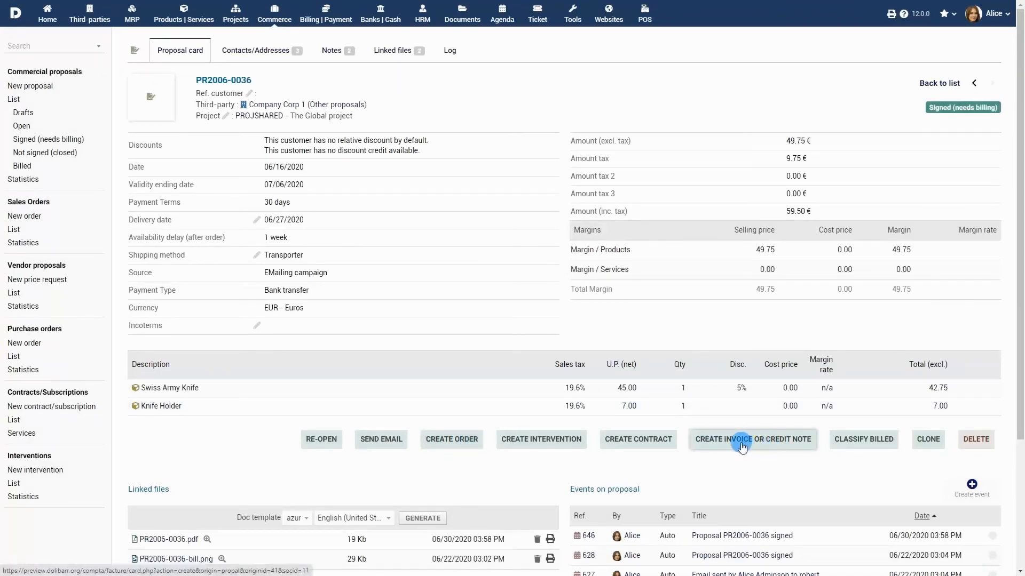
Show the commercial proposal statistics for 2020 filtered by the status Signed (needs billing)
{"action": "left_click", "coordinate": [27, 308]}
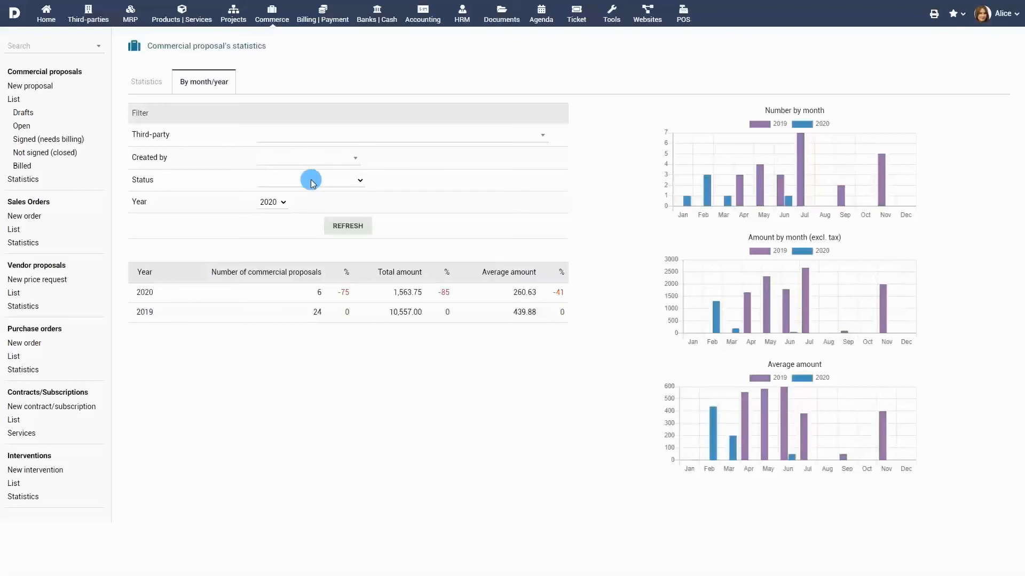
{"action": "left_click", "coordinate": [313, 183]}
{"action": "left_click", "coordinate": [315, 219]}
{"action": "left_click", "coordinate": [342, 226]}
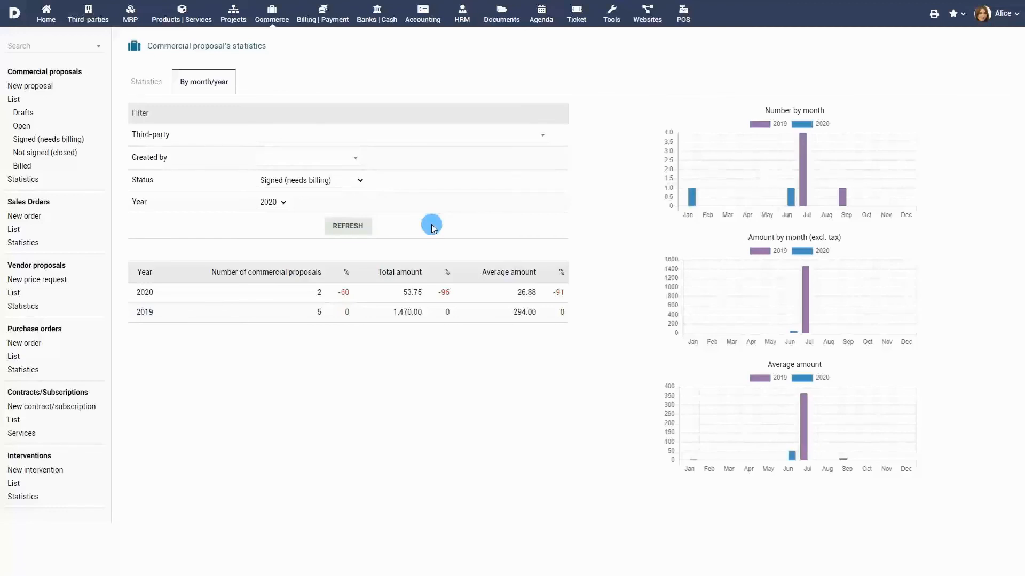
Review the full list of commercial proposals, followed by the draft, open, signed, not signed and billed ones
{"action": "left_click", "coordinate": [15, 101]}
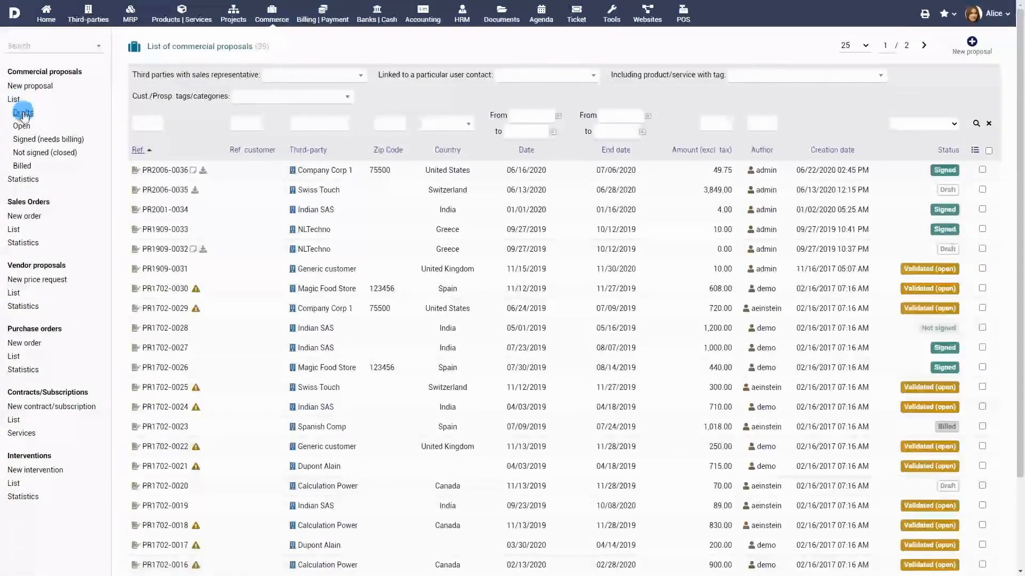
{"action": "left_click", "coordinate": [23, 113]}
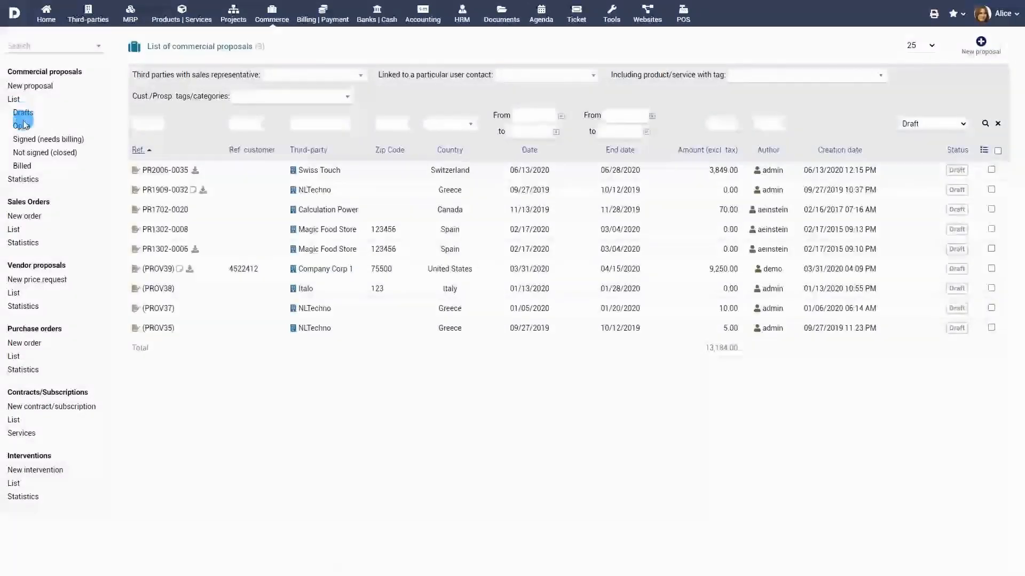
{"action": "left_click", "coordinate": [23, 127]}
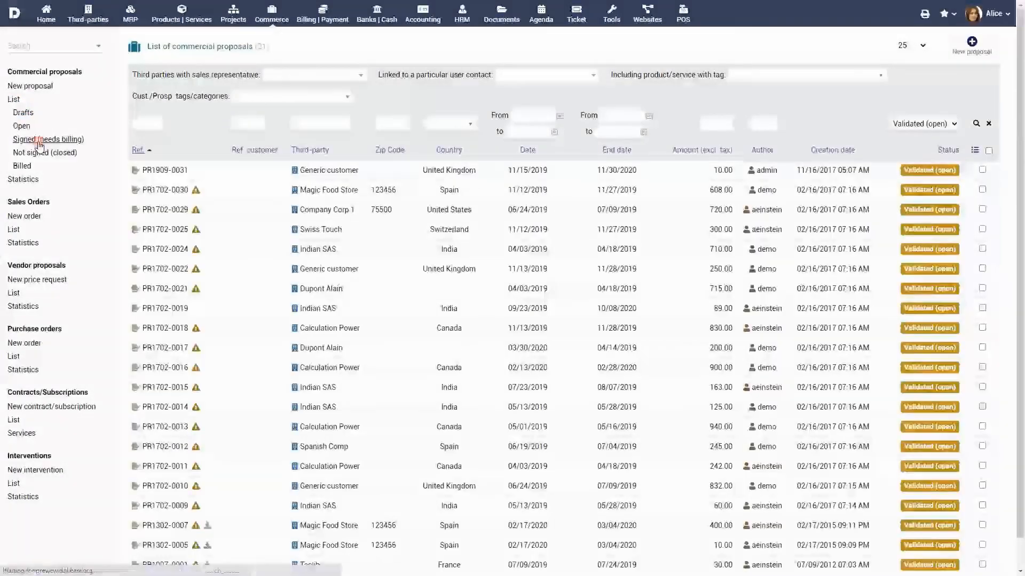
{"action": "left_click", "coordinate": [39, 141]}
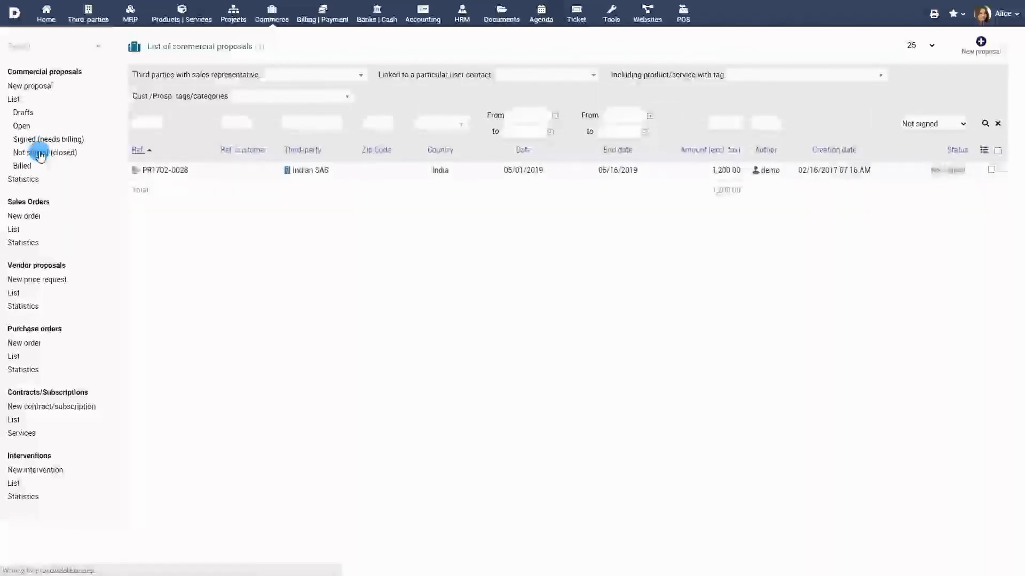
{"action": "left_click", "coordinate": [23, 164]}
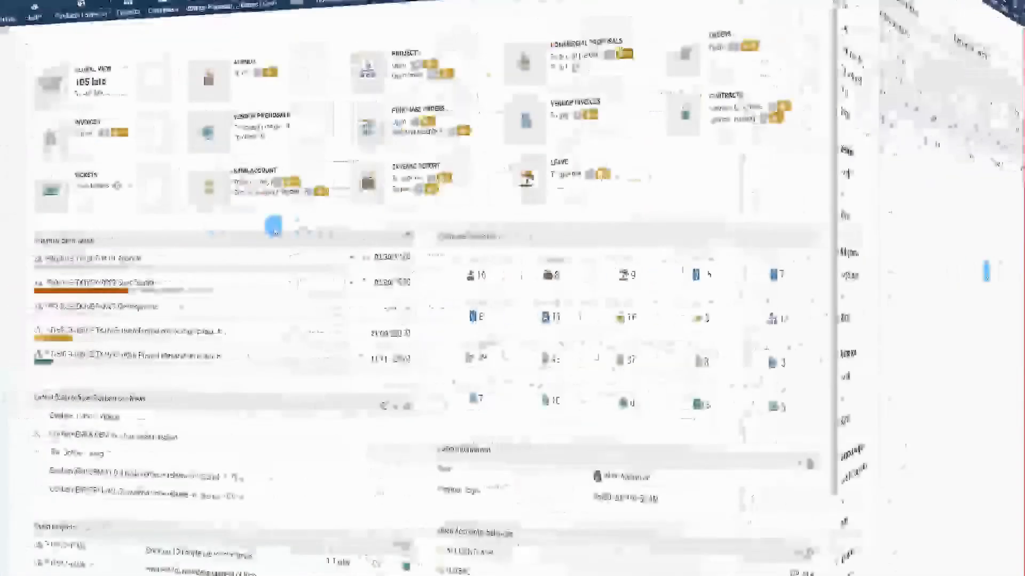